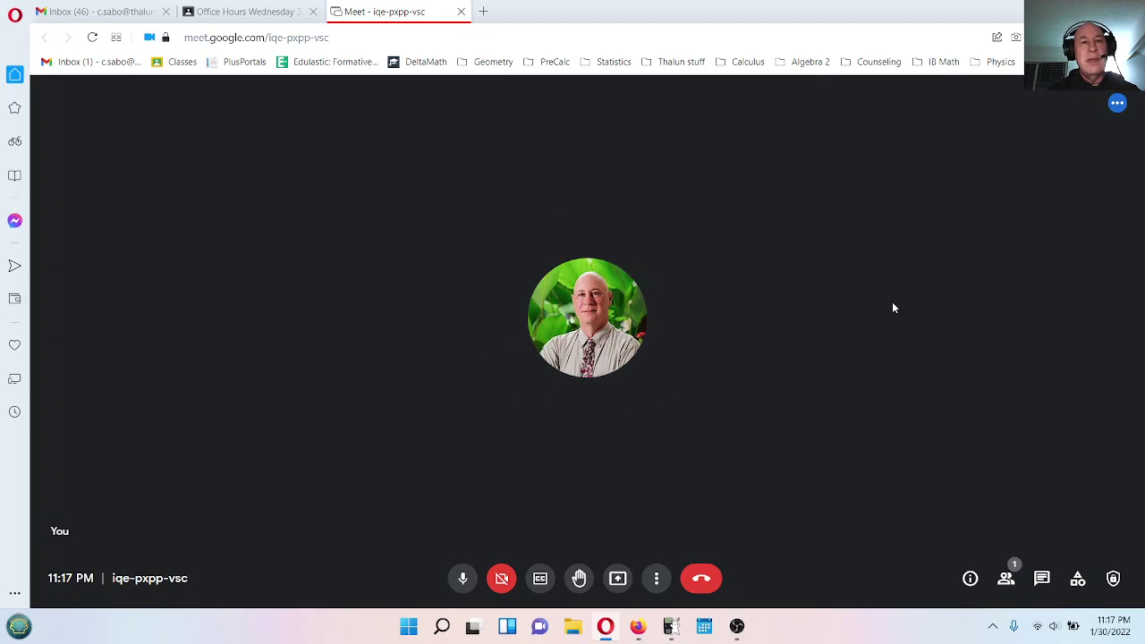
Step: Search DuckDuckGo for 'obs studio' in a new tab, correcting the typo
click(484, 12)
text(obs studieo)
key(BackSpace)
key(BackSpace)
text(o)
key(Return)
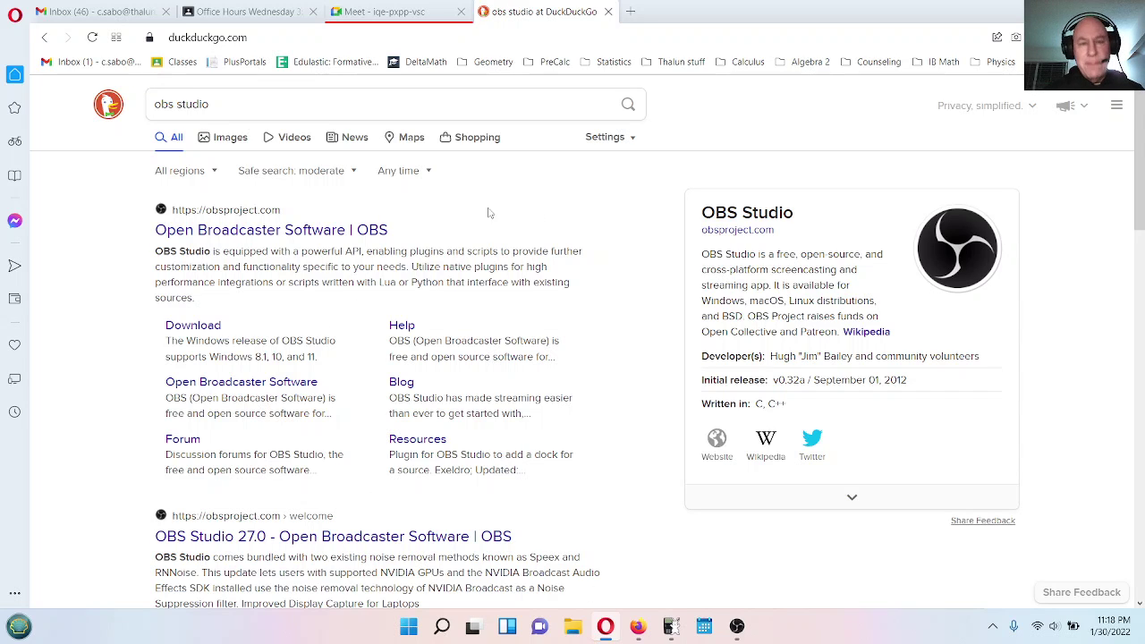
Step: Return to the Meet call and toggle the camera on, then back off
click(447, 7)
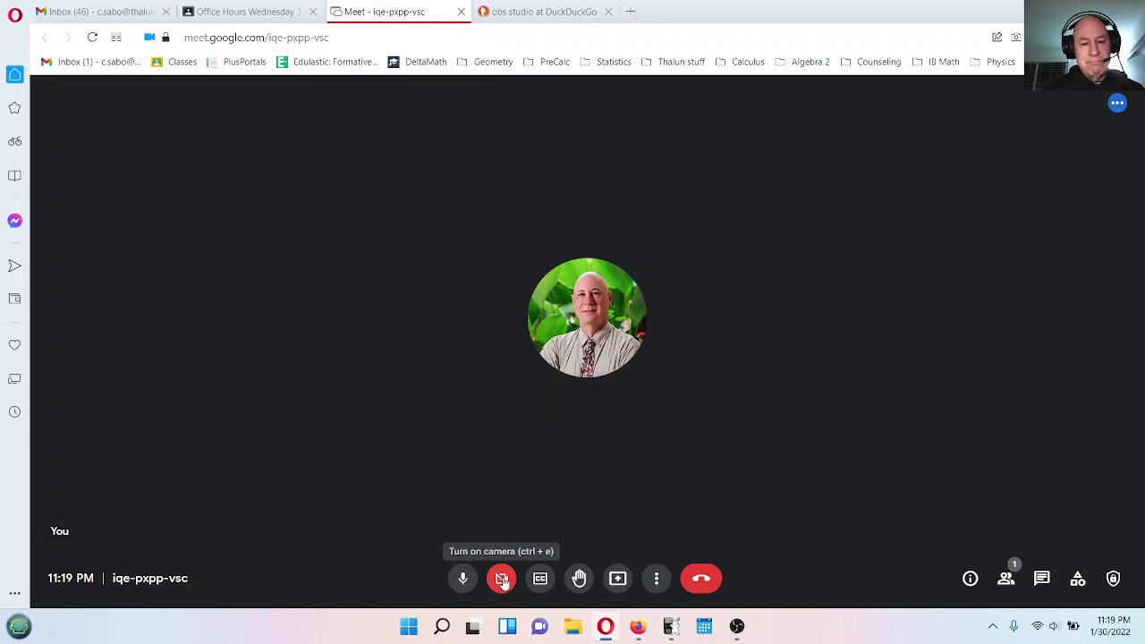
click(502, 579)
key(ctrl+e)
key(ctrl+e)
key(ctrl+e)
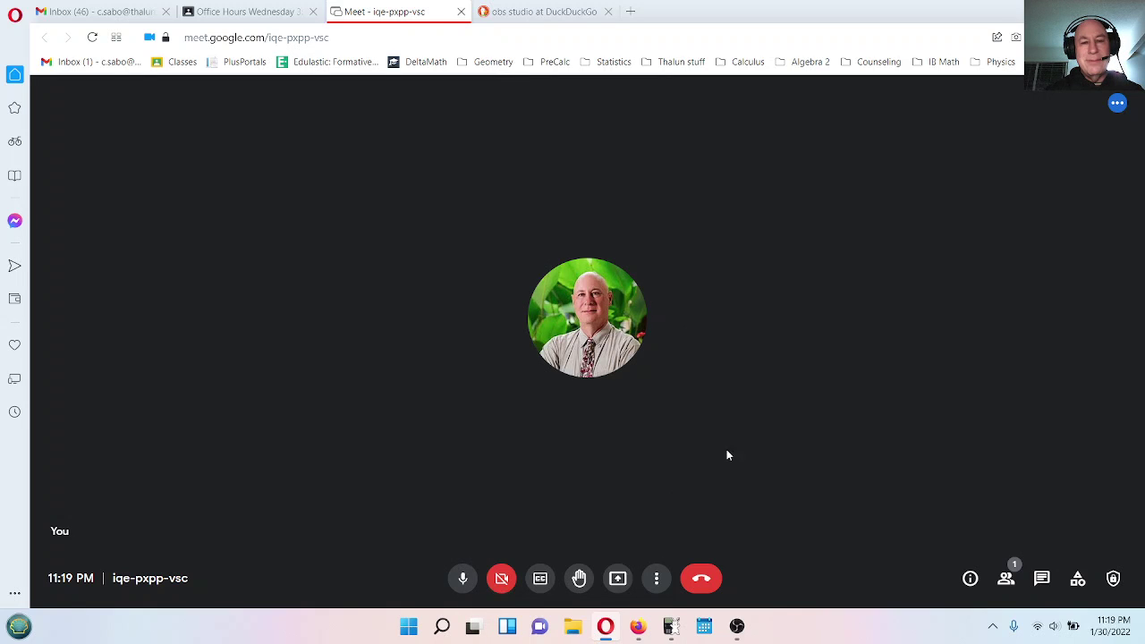
Step: Mute the microphone with the in-call messages panel open, then close the panel
click(1041, 577)
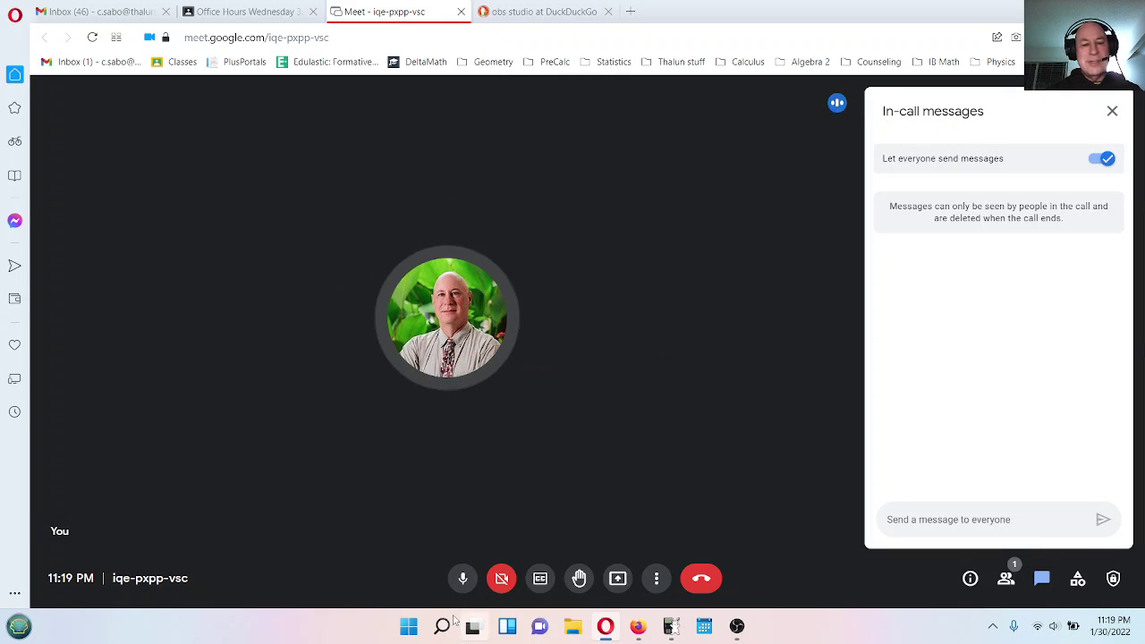
click(459, 579)
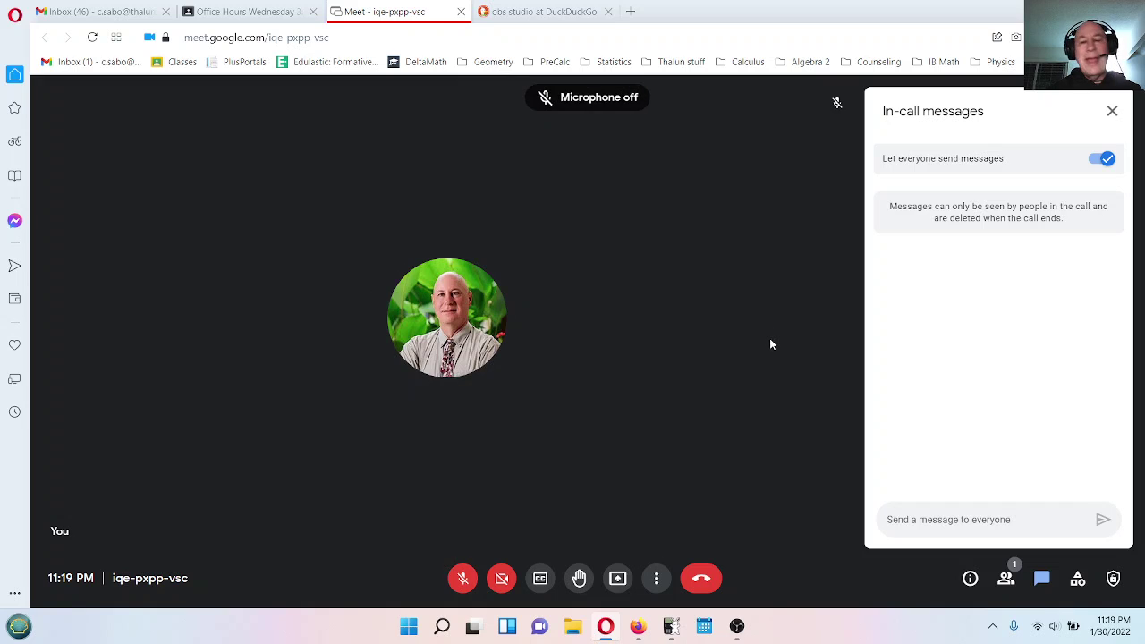
click(1112, 110)
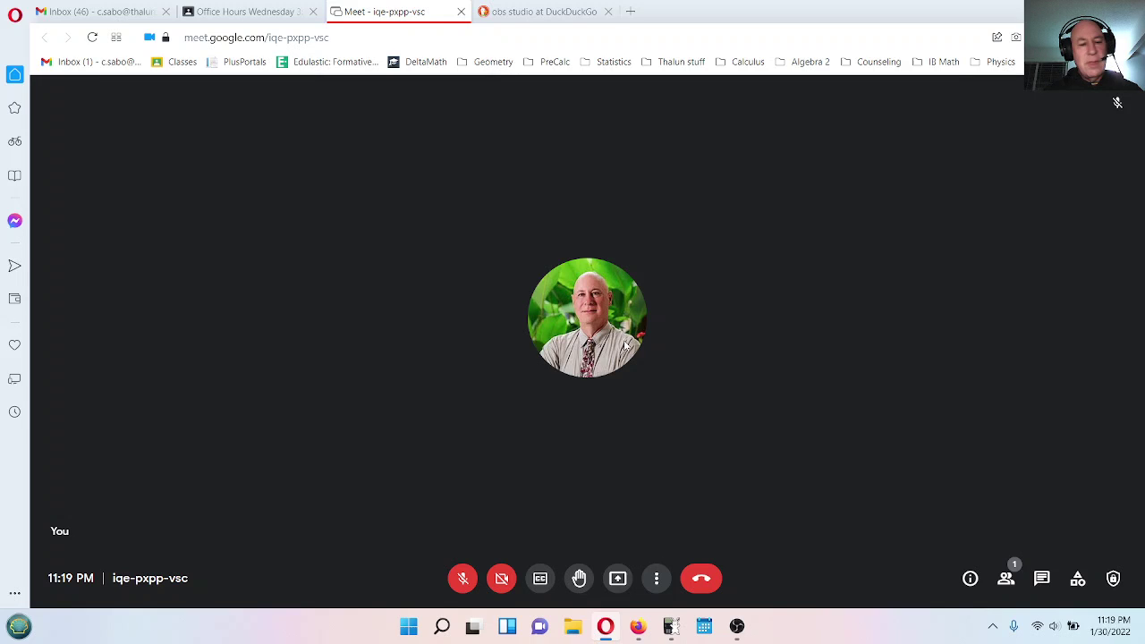
Step: Open File Explorer and navigate to Videos > Captures to show the saved clip
click(575, 633)
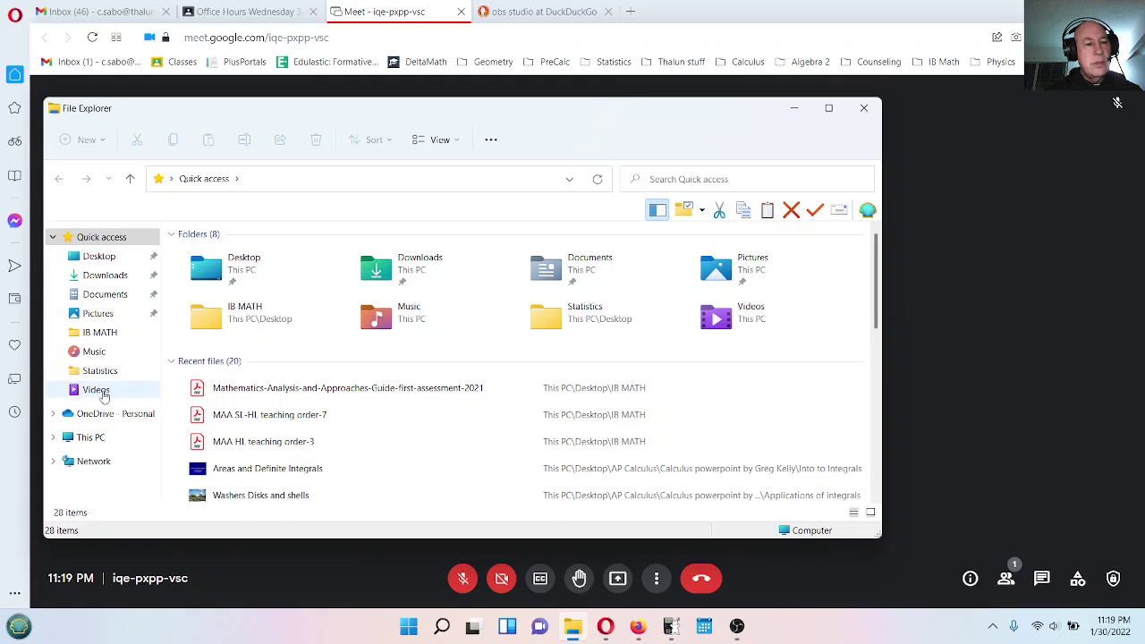
click(100, 391)
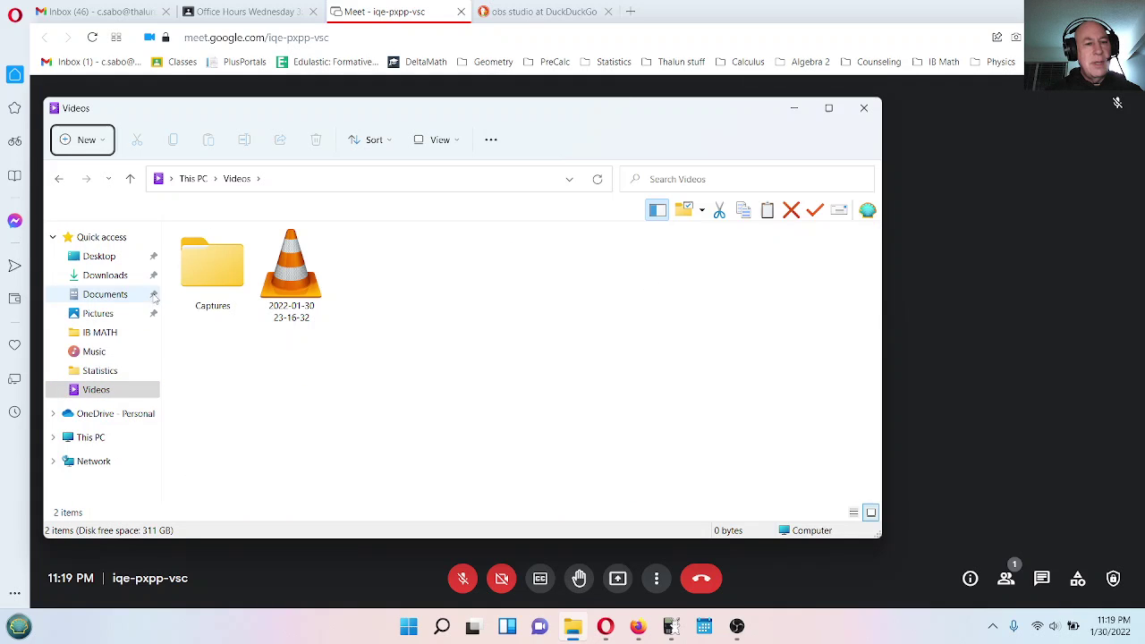
click(203, 268)
double_click(211, 277)
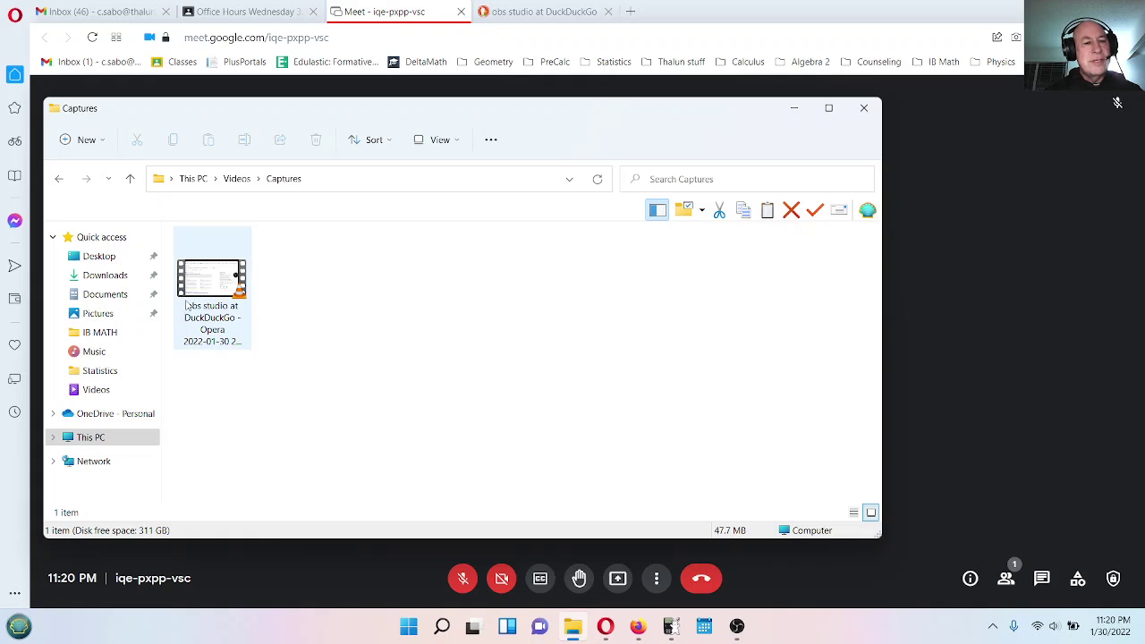
Step: Close the Captures window and switch to OBS Studio with Alt+Tab
click(851, 108)
key(alt+Tab)
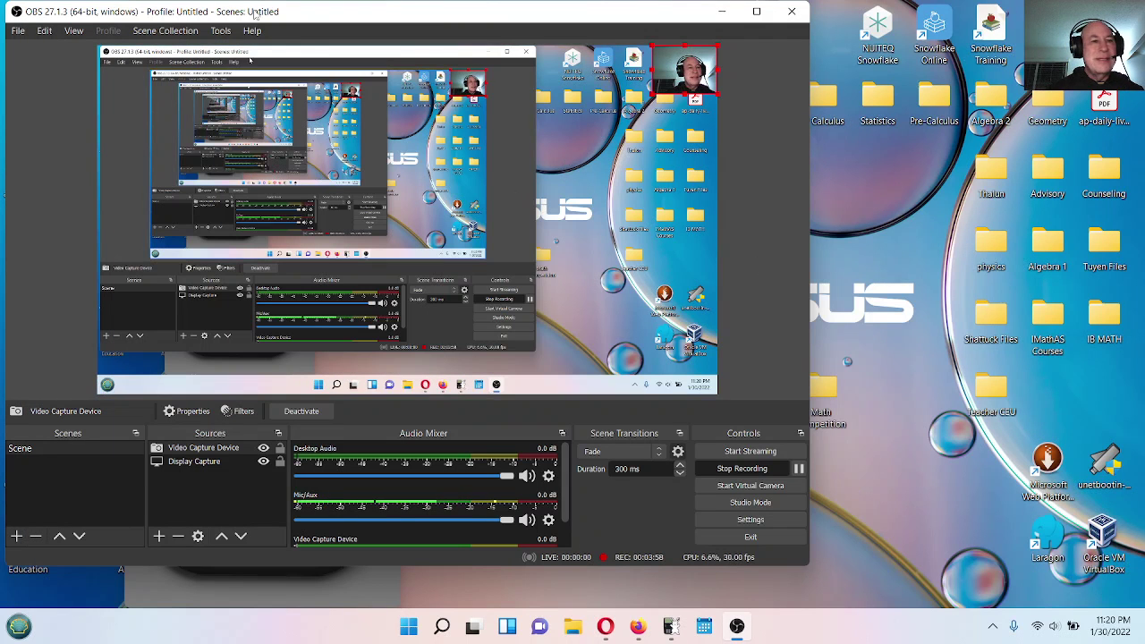